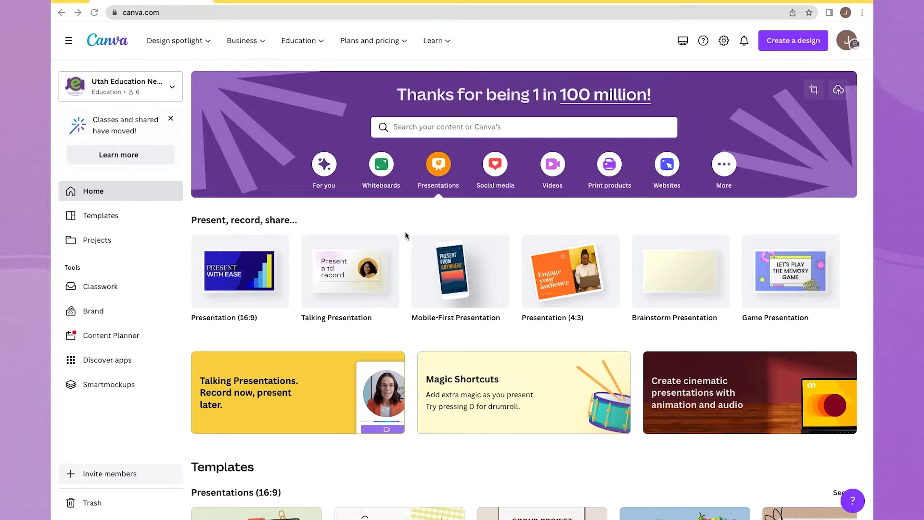
# Find the Group Project chalkboard template and apply all 10 of its pages to a new design.
pyautogui.scroll(-2, 405, 231)
pyautogui.scroll(-3, 405, 235)
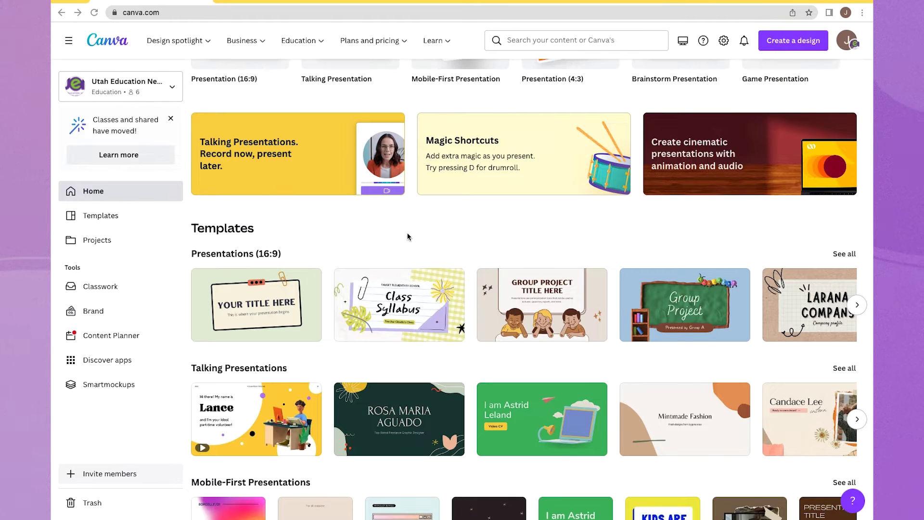
pyautogui.scroll(-3, 407, 236)
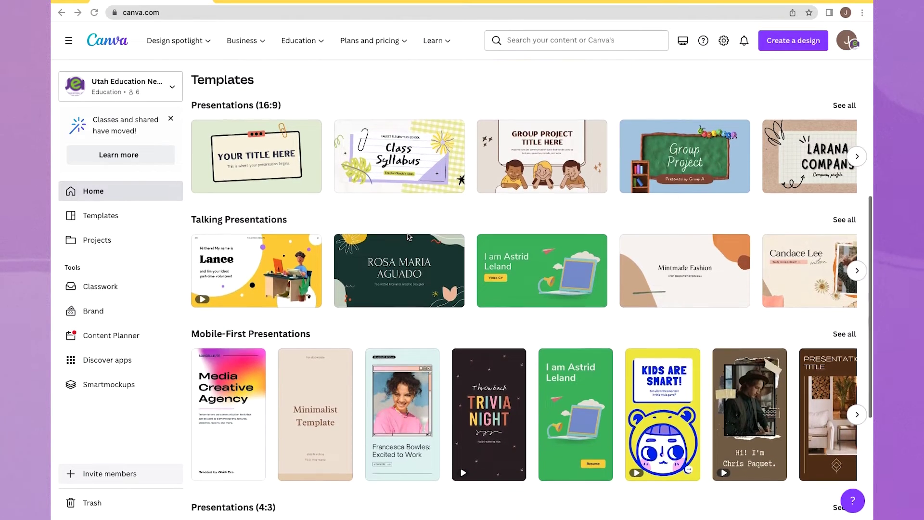
pyautogui.scroll(-4, 408, 237)
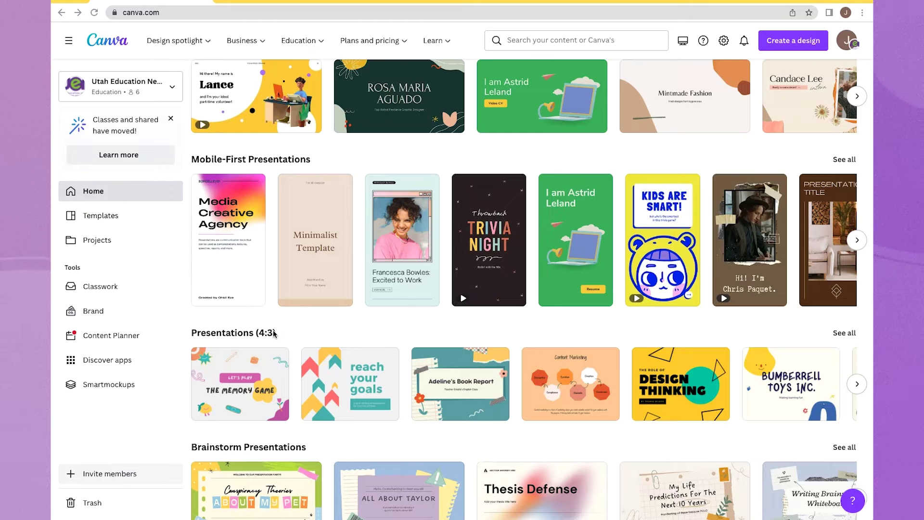
pyautogui.scroll(5, 273, 332)
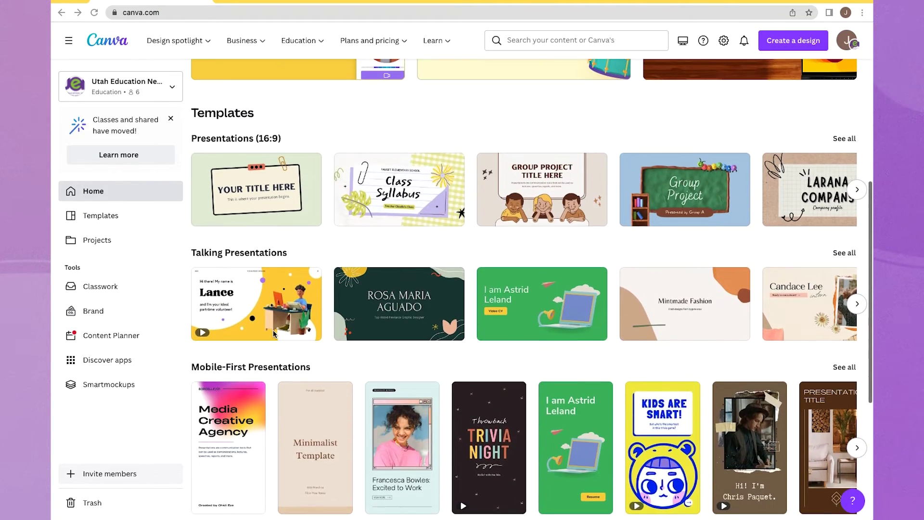
pyautogui.scroll(5, 273, 331)
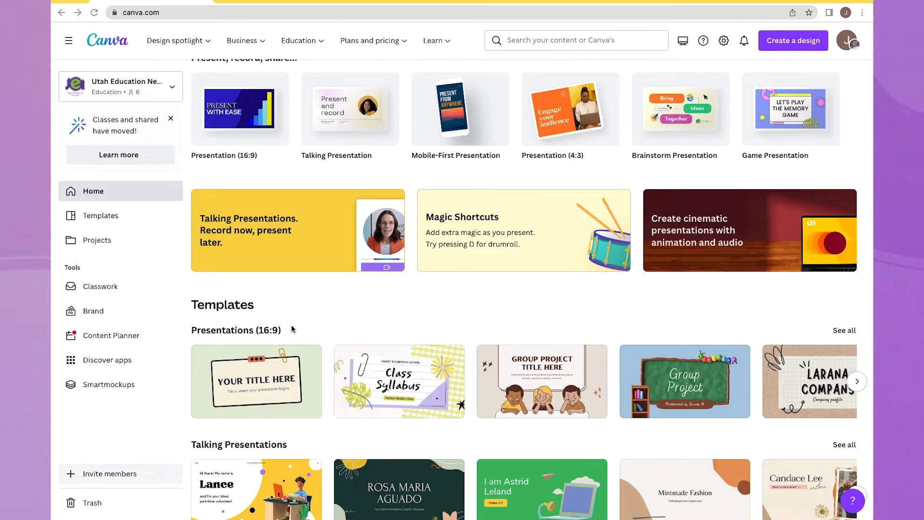
pyautogui.scroll(-7, 291, 329)
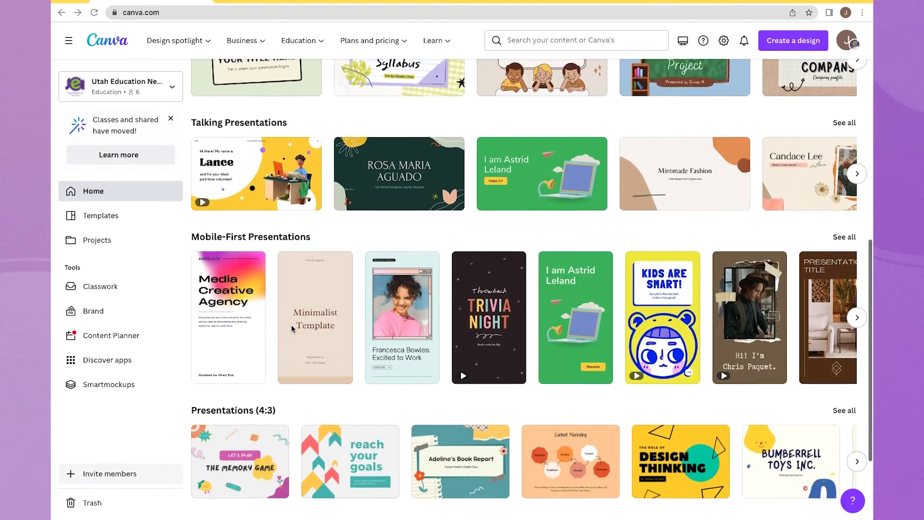
pyautogui.scroll(-3, 290, 325)
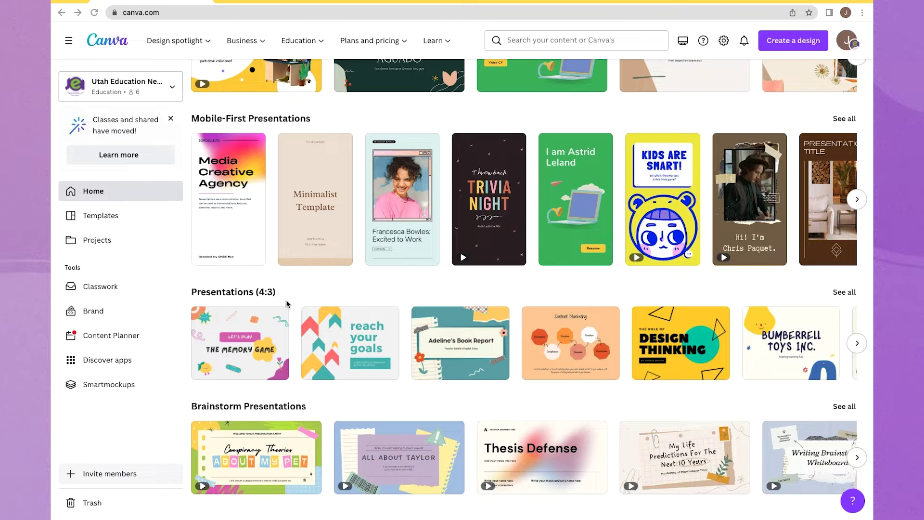
pyautogui.scroll(5, 288, 300)
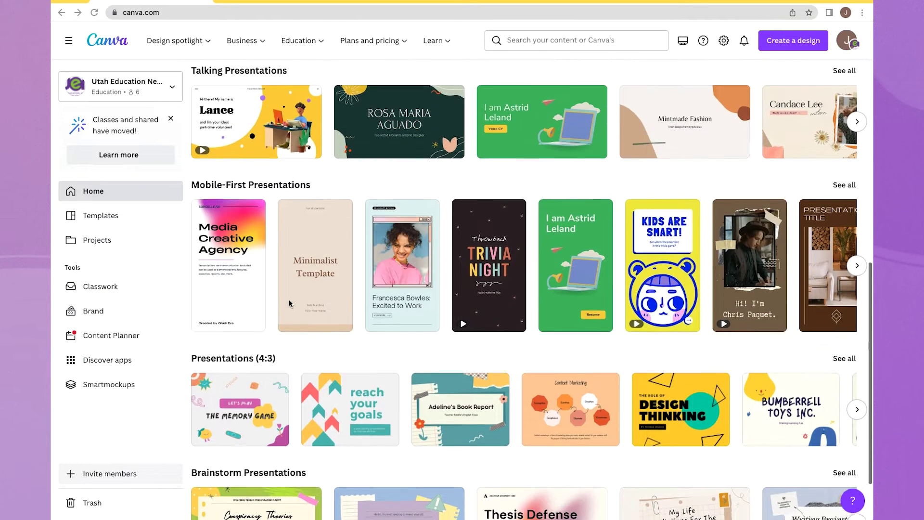
pyautogui.scroll(3, 289, 303)
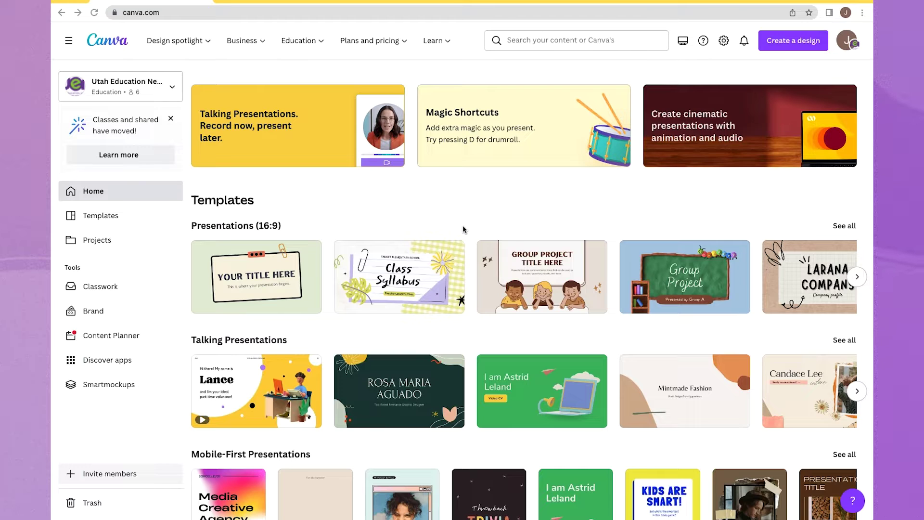
pyautogui.click(678, 285)
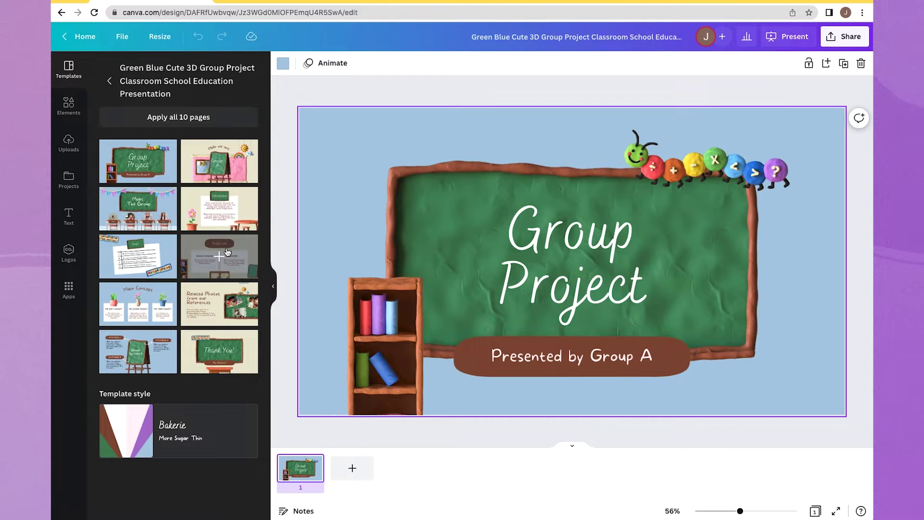
pyautogui.click(189, 119)
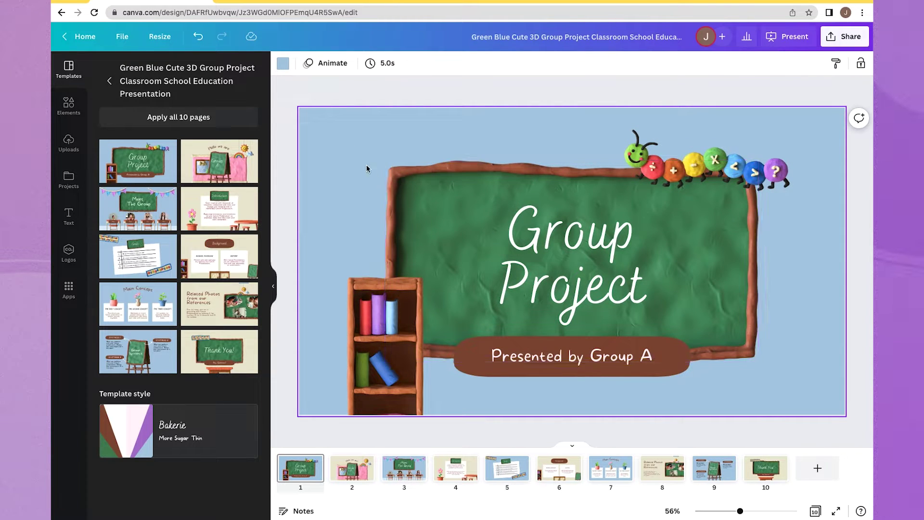
pyautogui.click(159, 39)
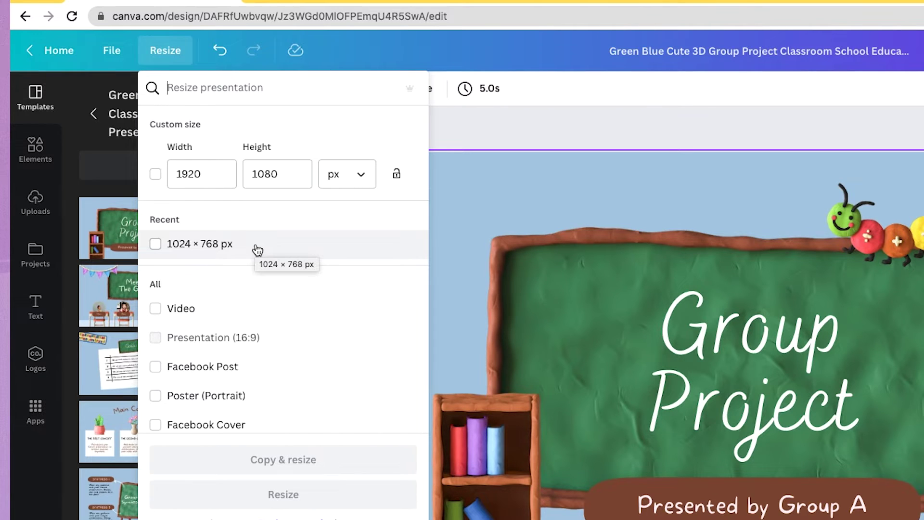
# Select the 1024 × 768 px size for the resized copy.
pyautogui.click(155, 244)
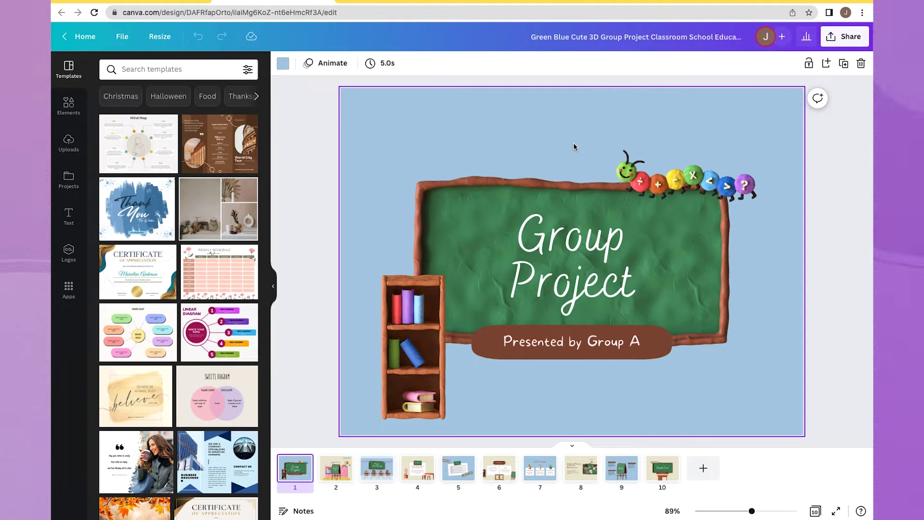
pyautogui.scroll(-1, 574, 147)
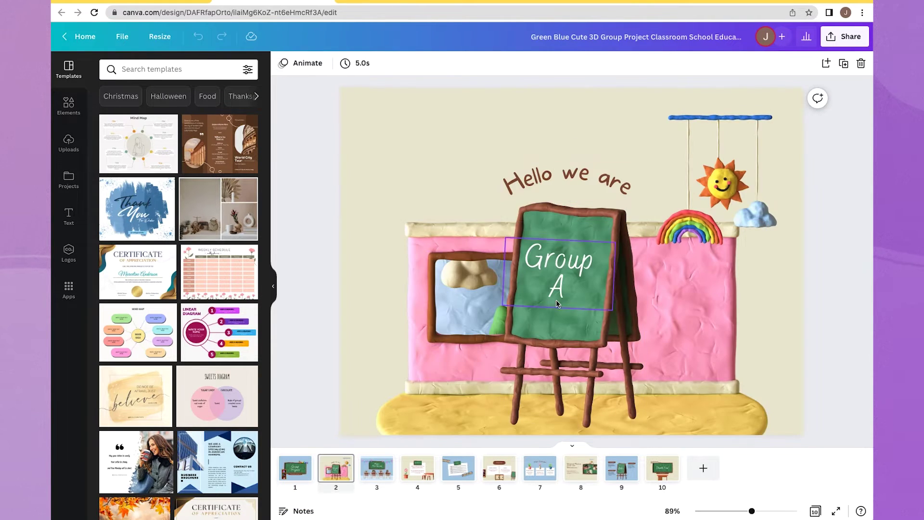
pyautogui.rightClick(380, 466)
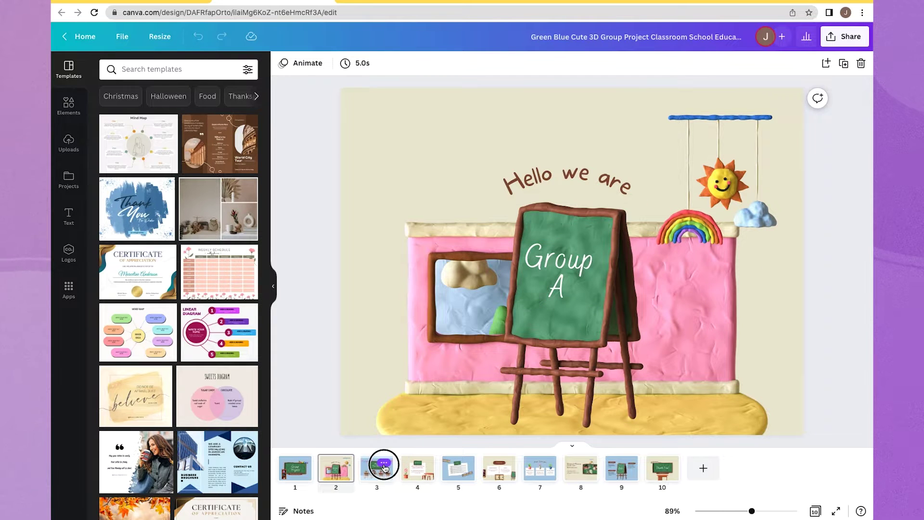
pyautogui.click(417, 469)
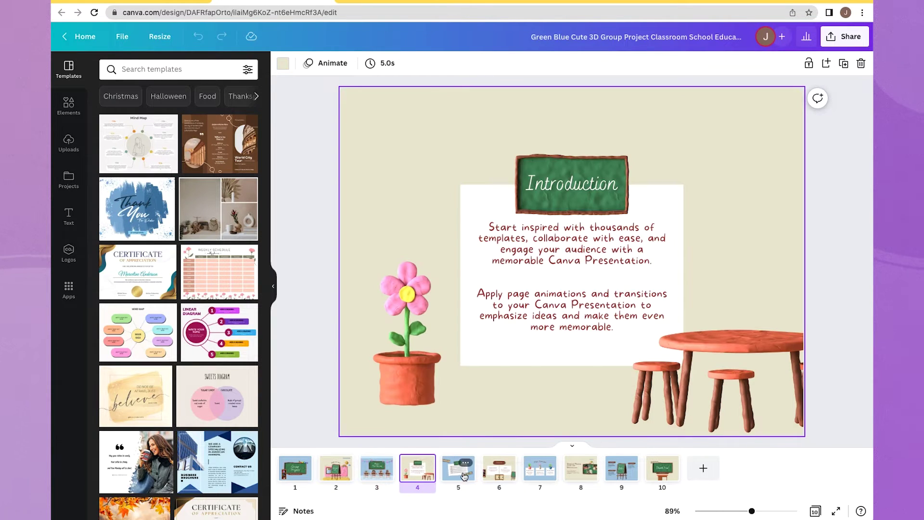
pyautogui.click(463, 475)
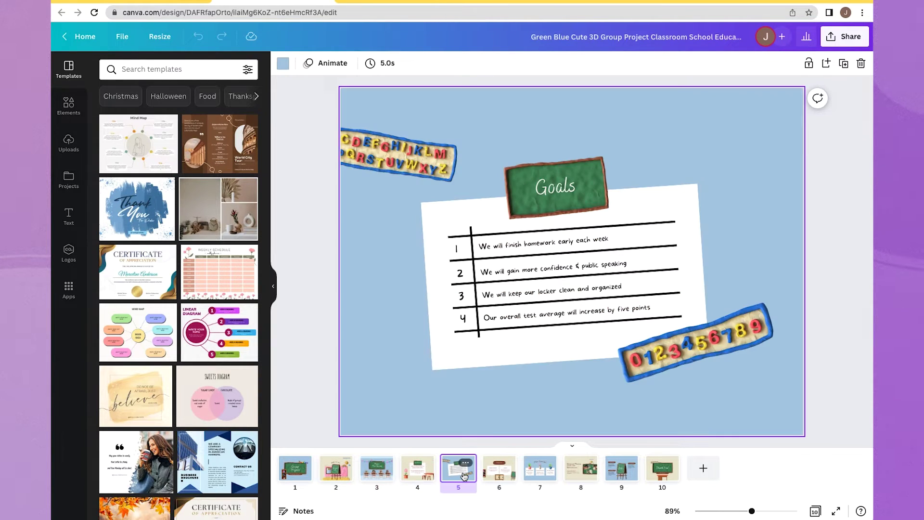
pyautogui.click(297, 474)
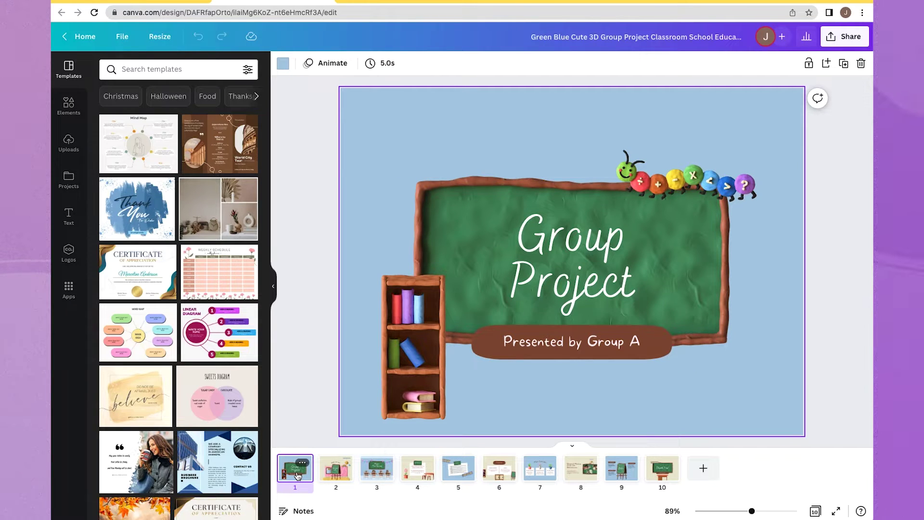
# Download all 10 pages of the presentation as a Microsoft PowerPoint file.
pyautogui.click(847, 40)
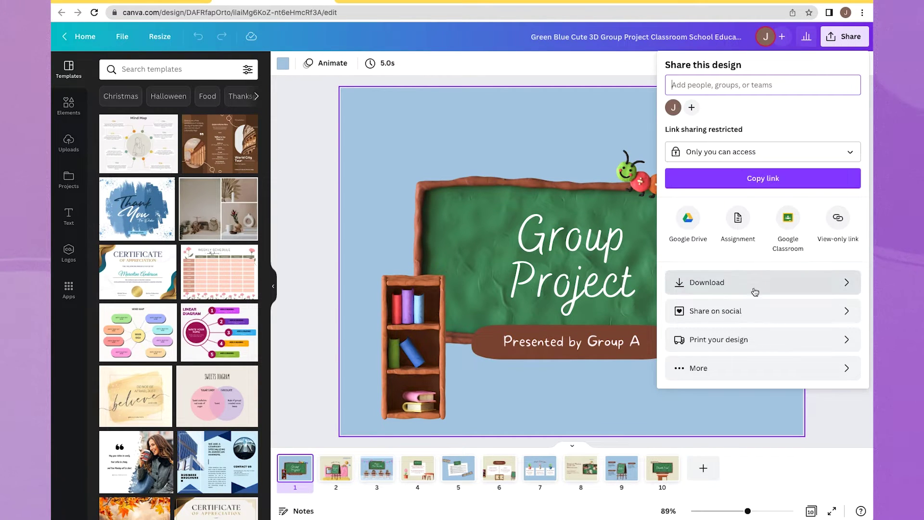
pyautogui.click(733, 368)
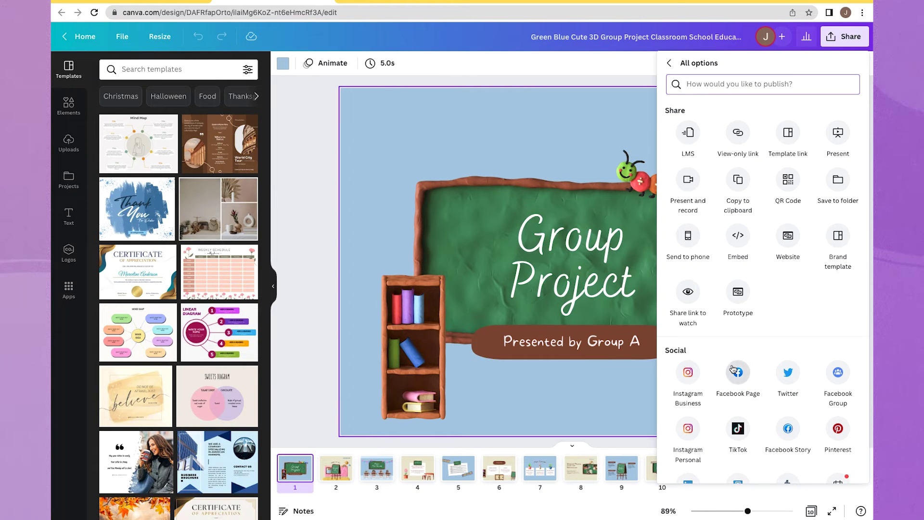
pyautogui.scroll(-5, 733, 369)
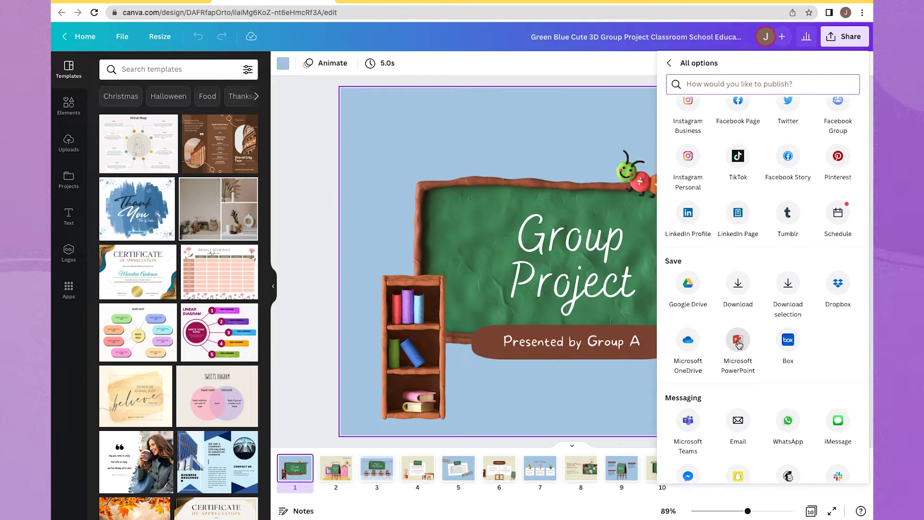
pyautogui.click(738, 342)
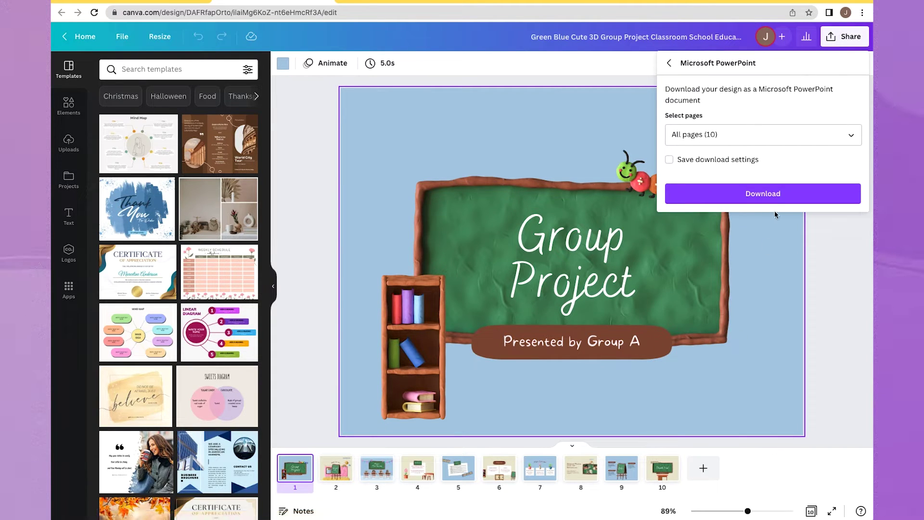
pyautogui.click(773, 198)
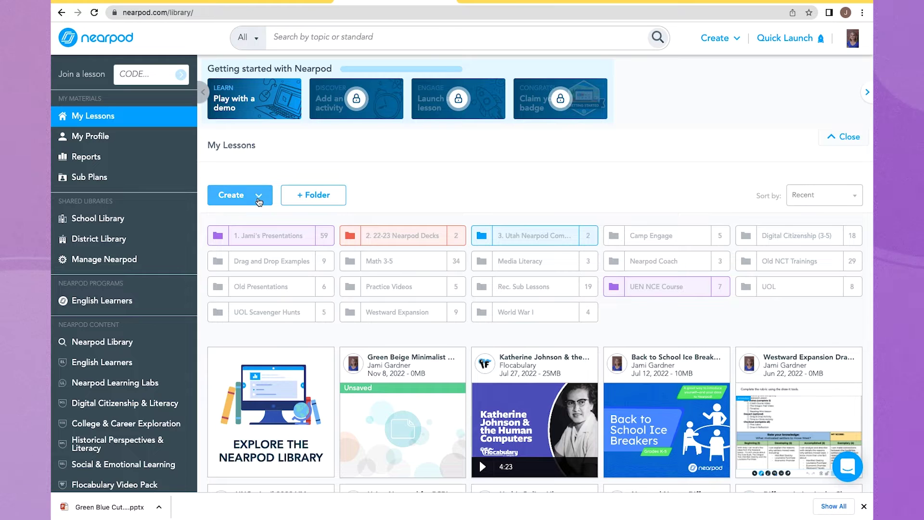
# Start creating new content from Nearpod's My Lessons library.
pyautogui.click(259, 199)
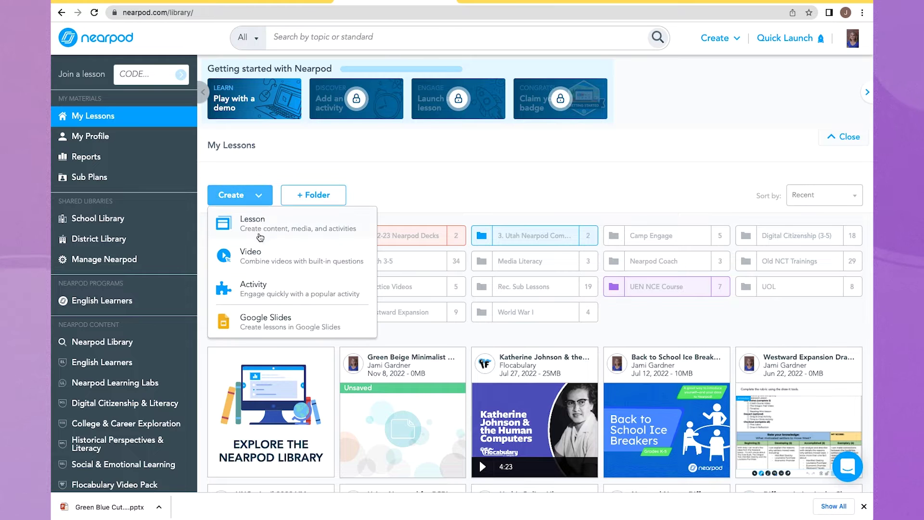
# Create a new lesson and drag the Group Project .pptx from Downloads onto its upload area.
pyautogui.click(257, 224)
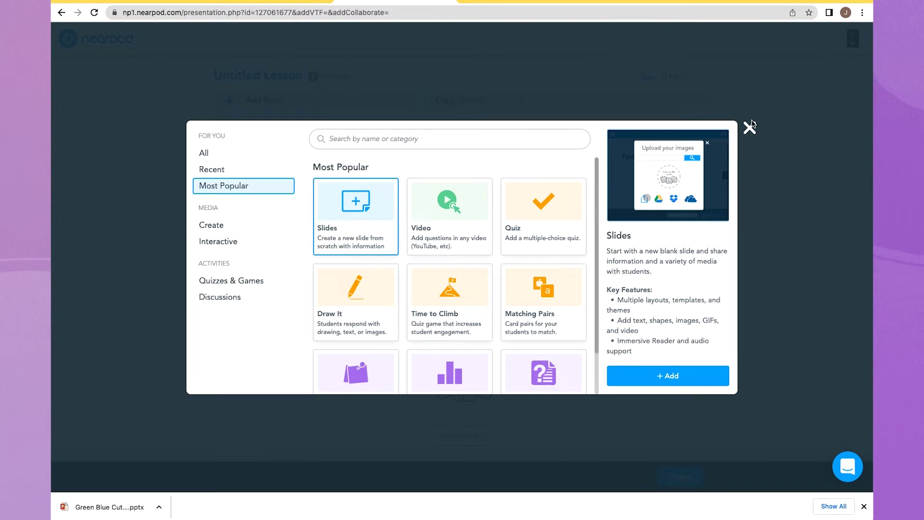
pyautogui.click(750, 128)
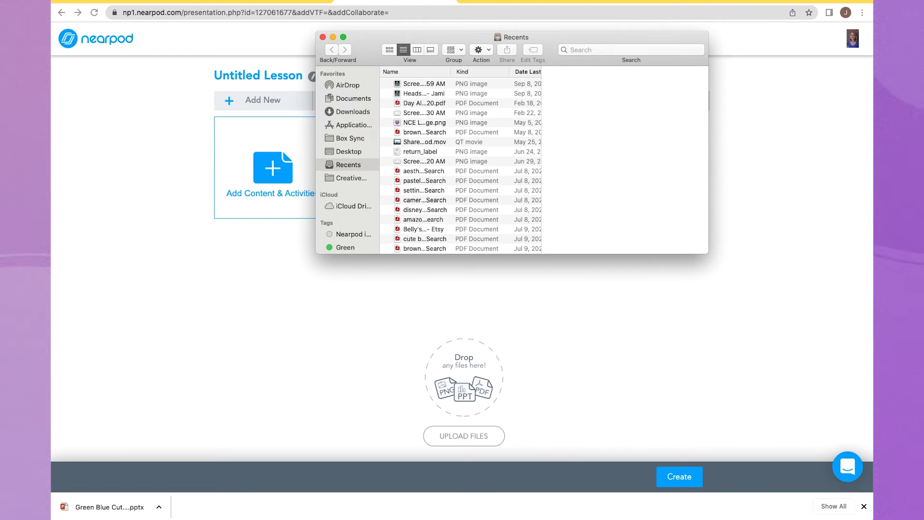
pyautogui.moveTo(555, 39); pyautogui.dragTo(922, 41)
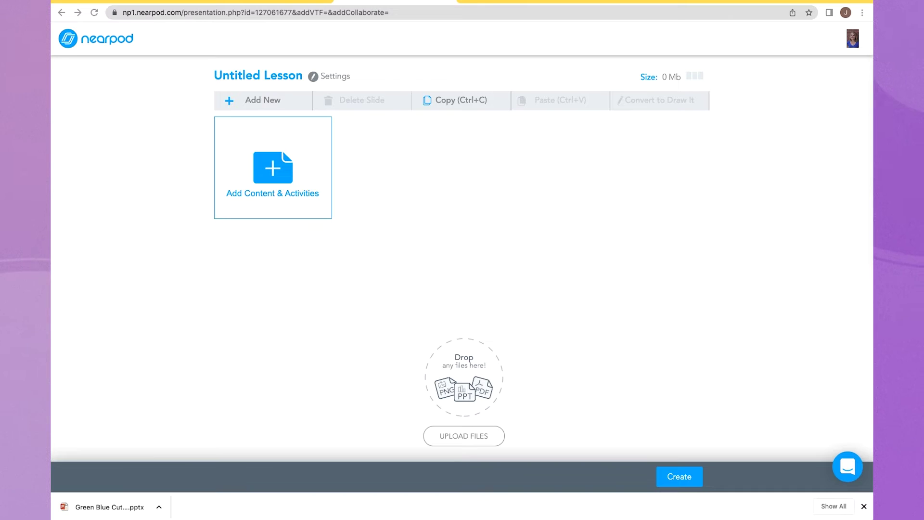
pyautogui.moveTo(868, 82); pyautogui.dragTo(512, 99)
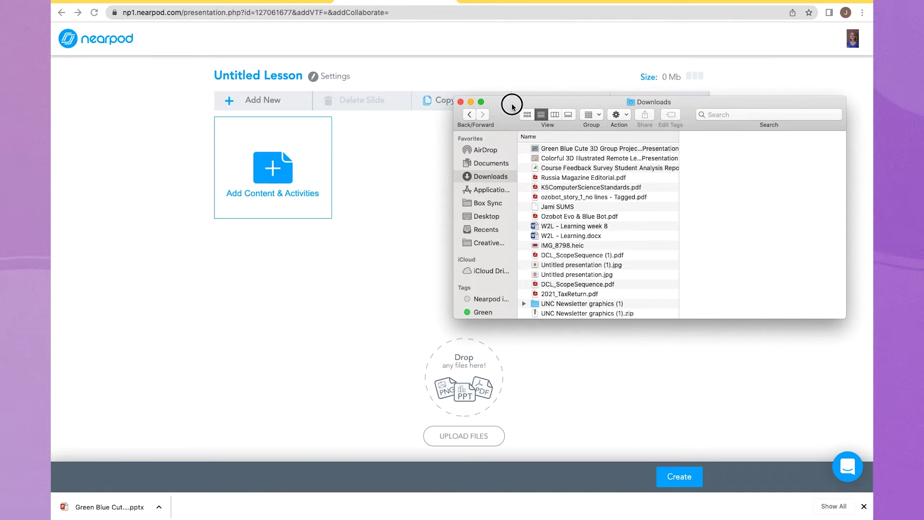
pyautogui.click(566, 150)
pyautogui.moveTo(567, 149); pyautogui.dragTo(453, 364)
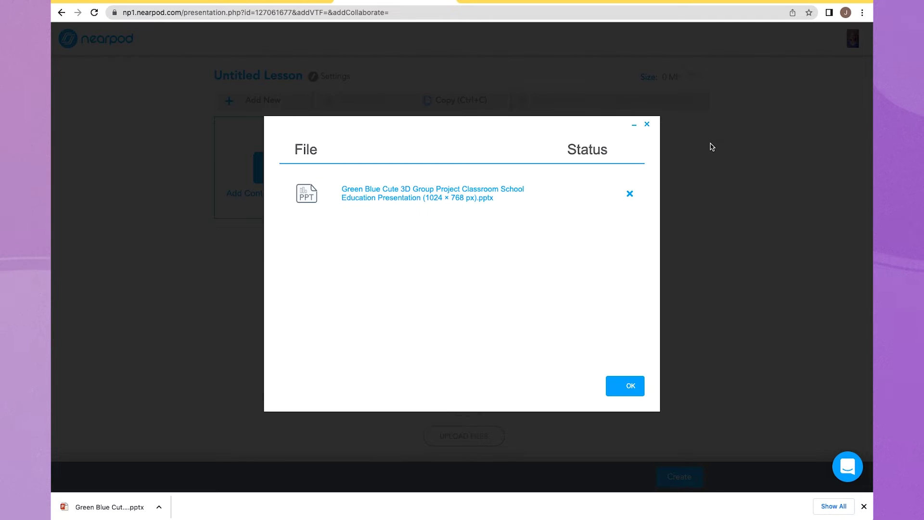
pyautogui.click(631, 386)
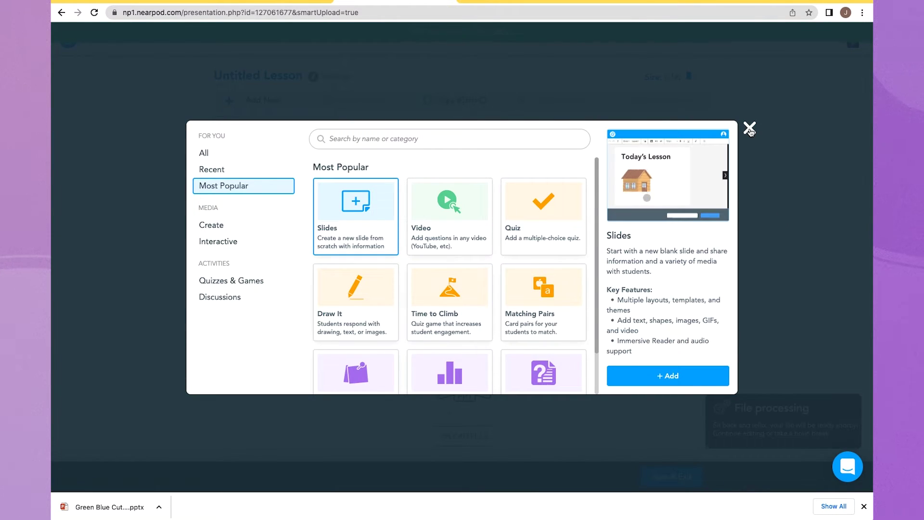
# Close the activity picker to return to the Untitled Lesson editor.
pyautogui.click(750, 129)
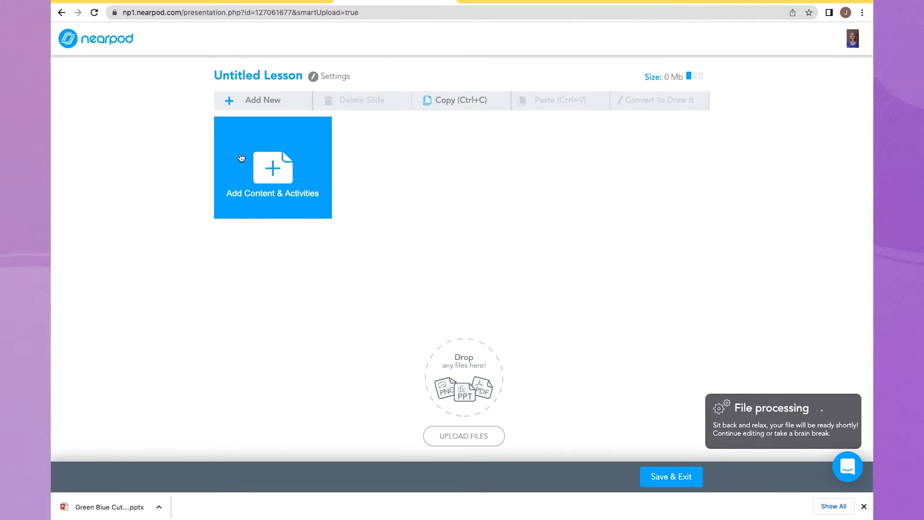
# Preview the Video, Quiz, Matching Pairs, Time to Climb and Draw It activities, then close the catalog.
pyautogui.click(264, 164)
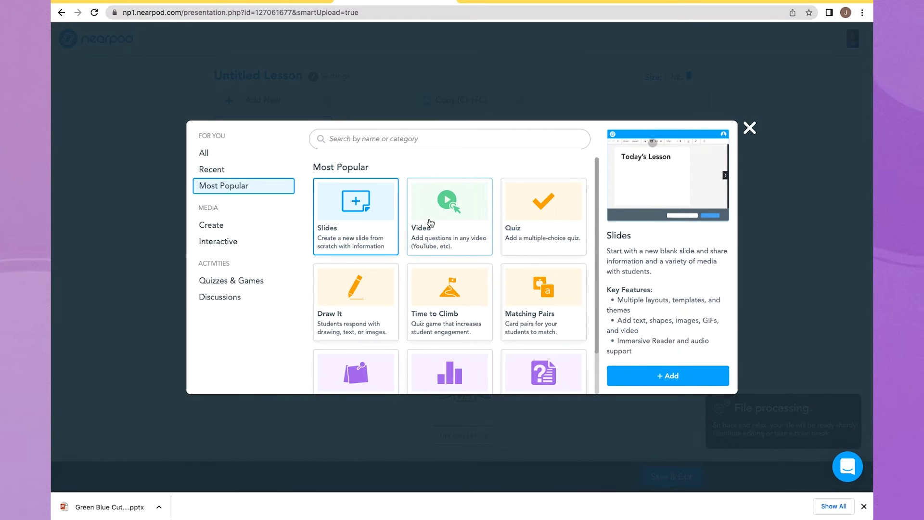
pyautogui.click(430, 224)
pyautogui.click(535, 230)
pyautogui.click(529, 292)
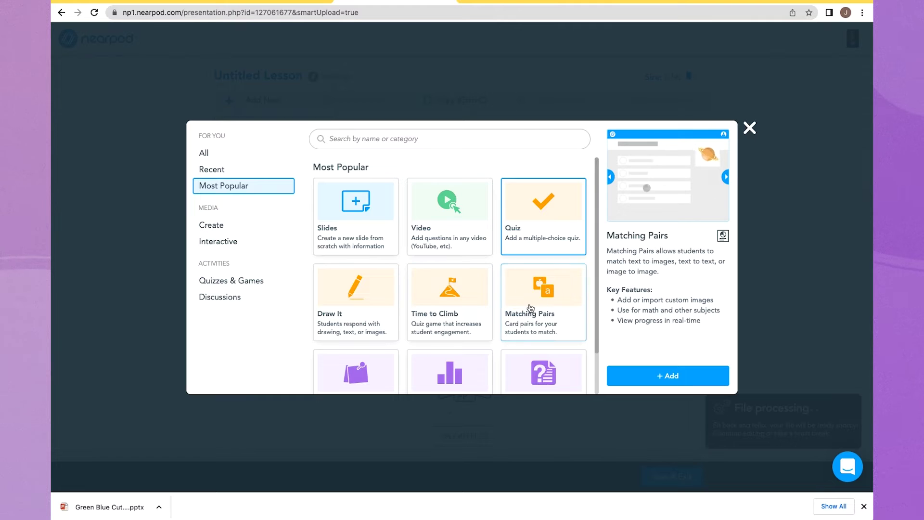
pyautogui.click(446, 309)
pyautogui.click(361, 308)
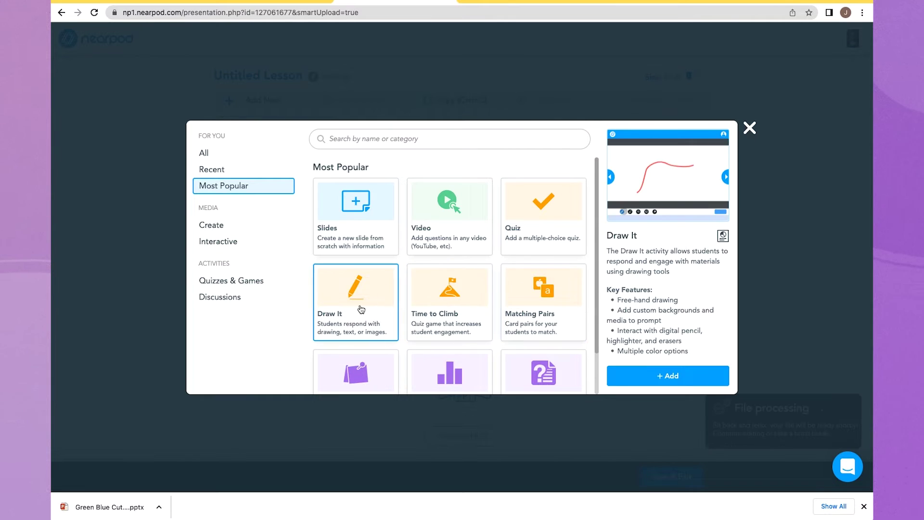
pyautogui.click(750, 128)
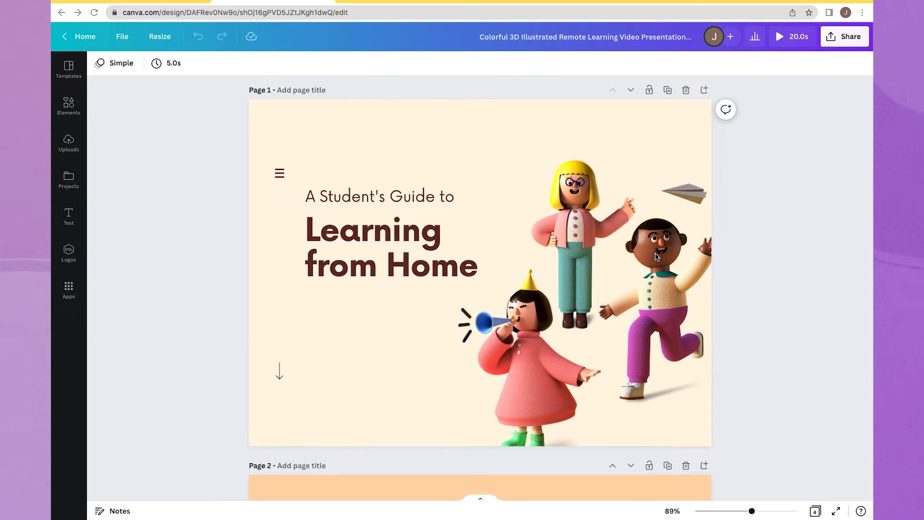
# Send the 'Learning from Home' design to Google Drive via Share and confirm the Drive folder.
pyautogui.scroll(-3, 649, 258)
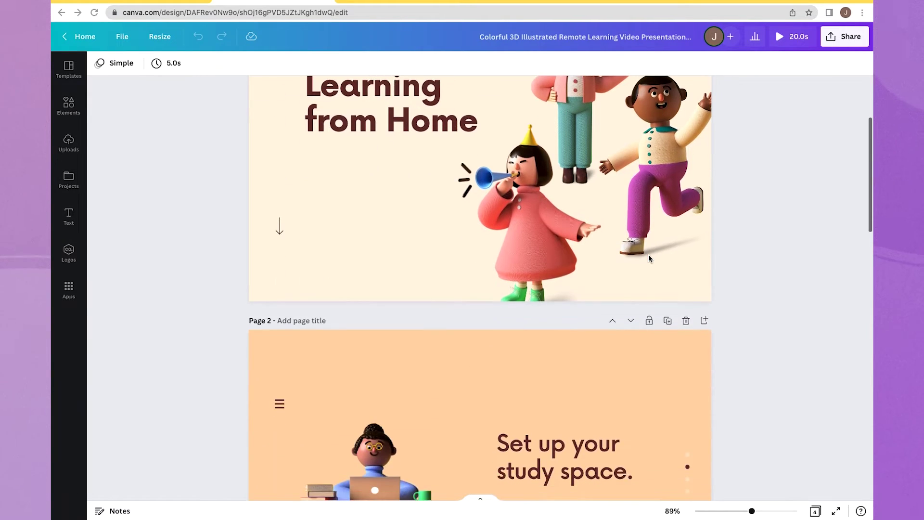
pyautogui.scroll(2, 649, 259)
pyautogui.scroll(1, 649, 258)
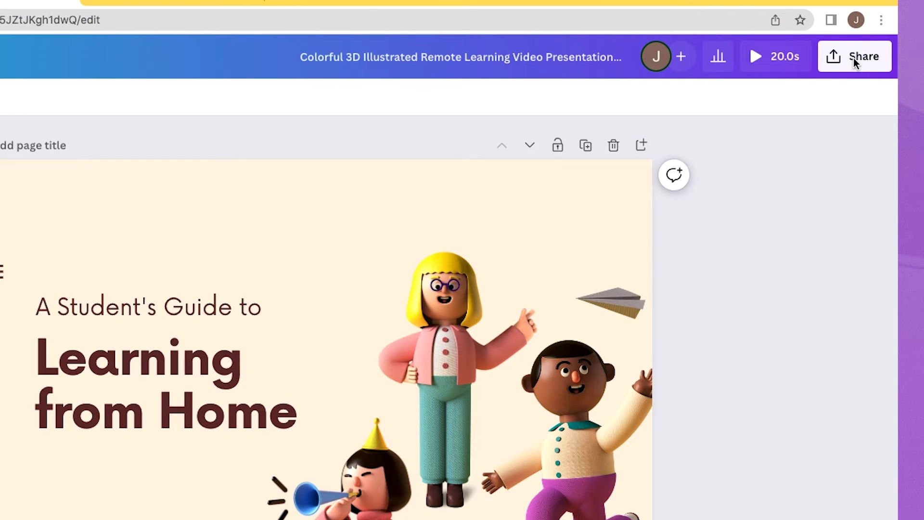
pyautogui.click(852, 57)
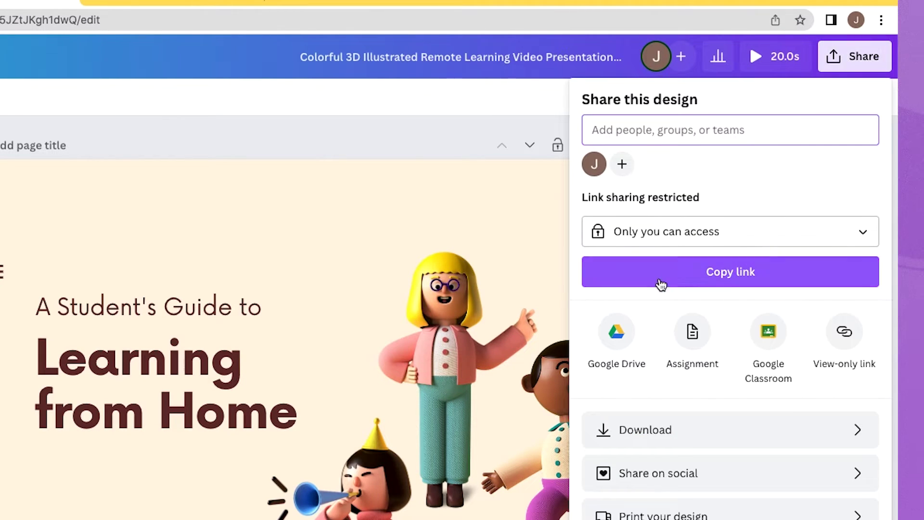
pyautogui.click(618, 339)
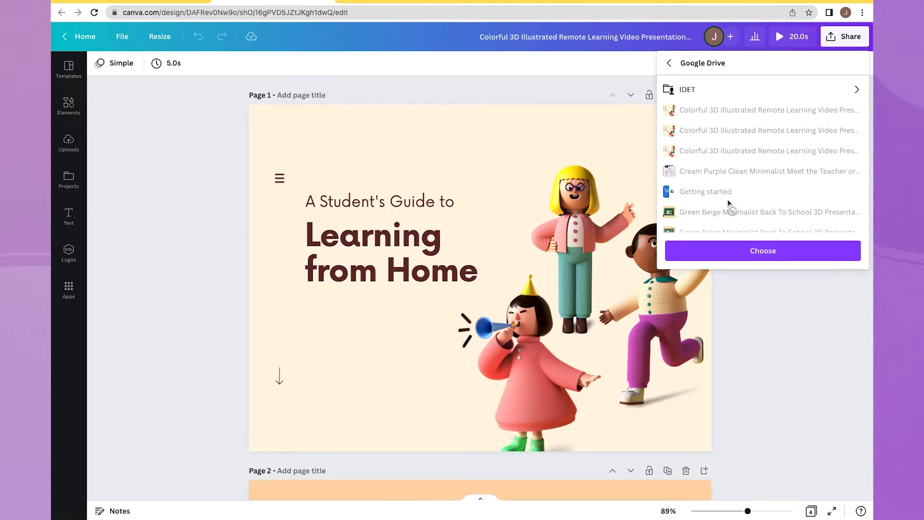
pyautogui.scroll(-3, 735, 190)
pyautogui.scroll(3, 734, 190)
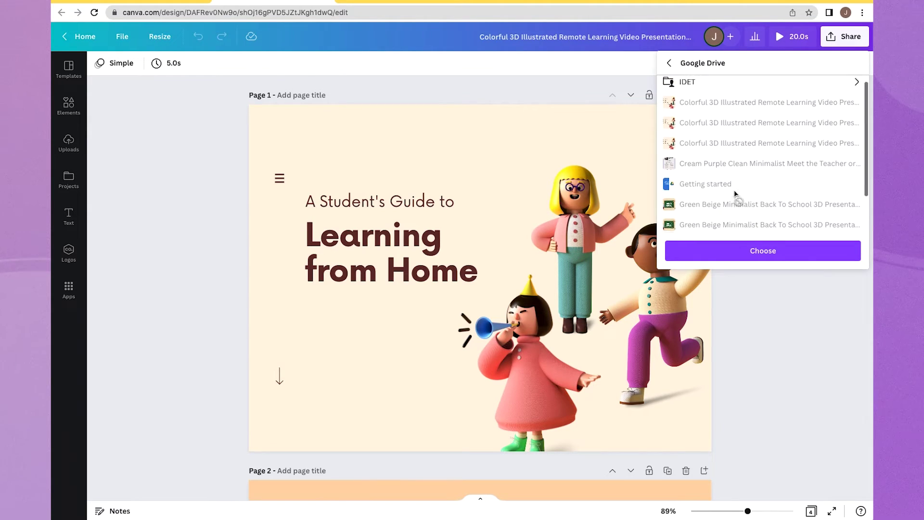
pyautogui.click(765, 250)
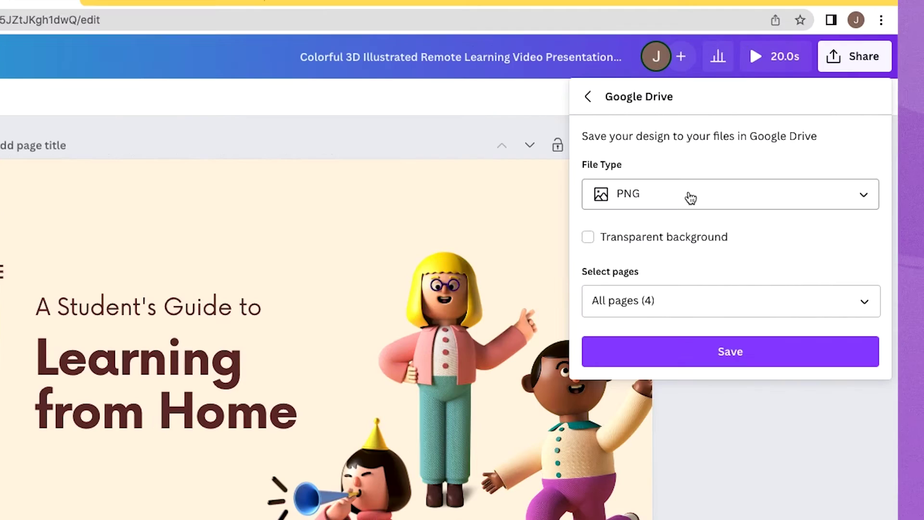
# Save all 4 pages to Google Drive as a PPTX file and dismiss the confirmation.
pyautogui.click(689, 197)
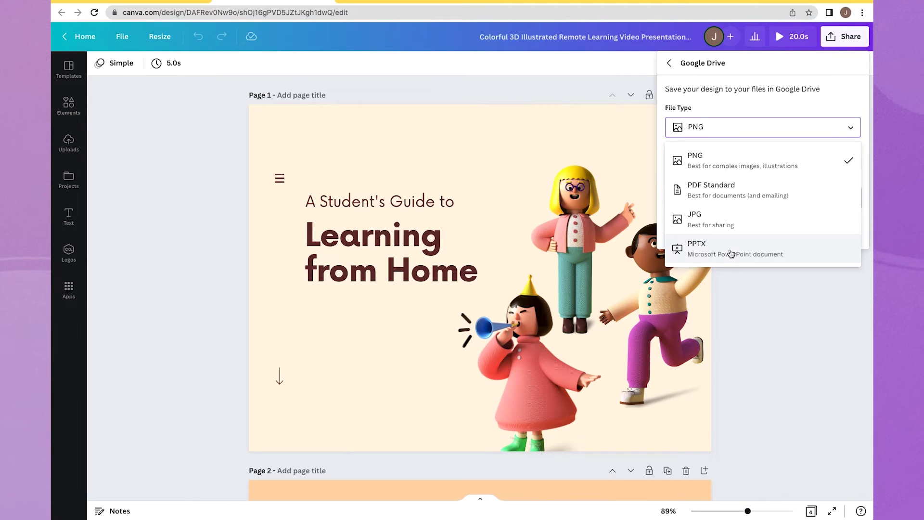
pyautogui.click(682, 385)
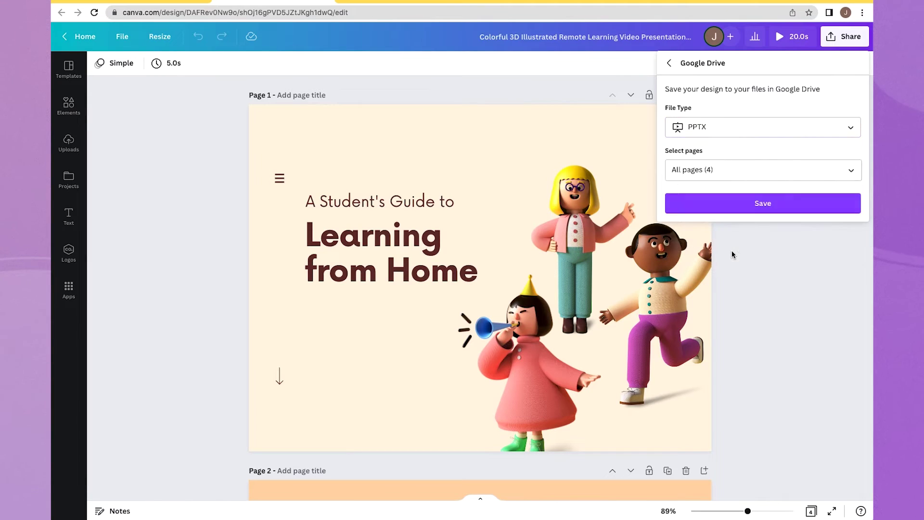
pyautogui.click(766, 203)
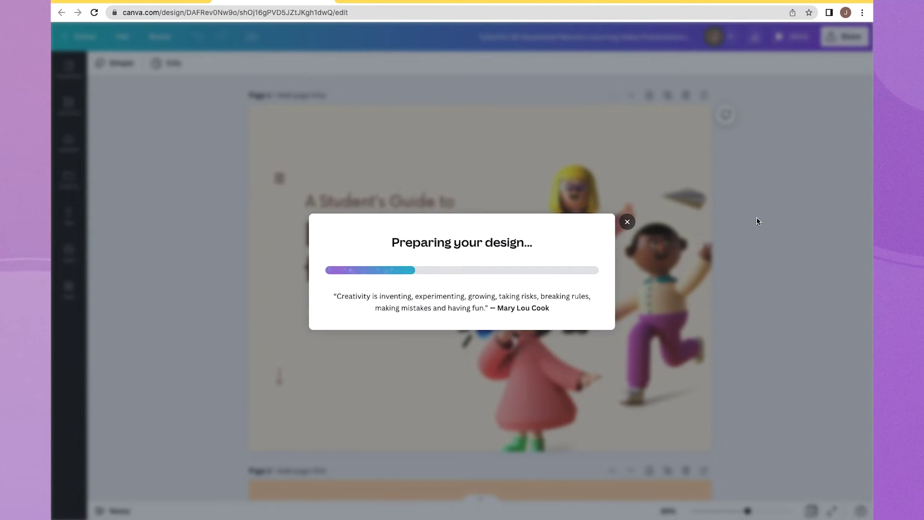
pyautogui.click(626, 179)
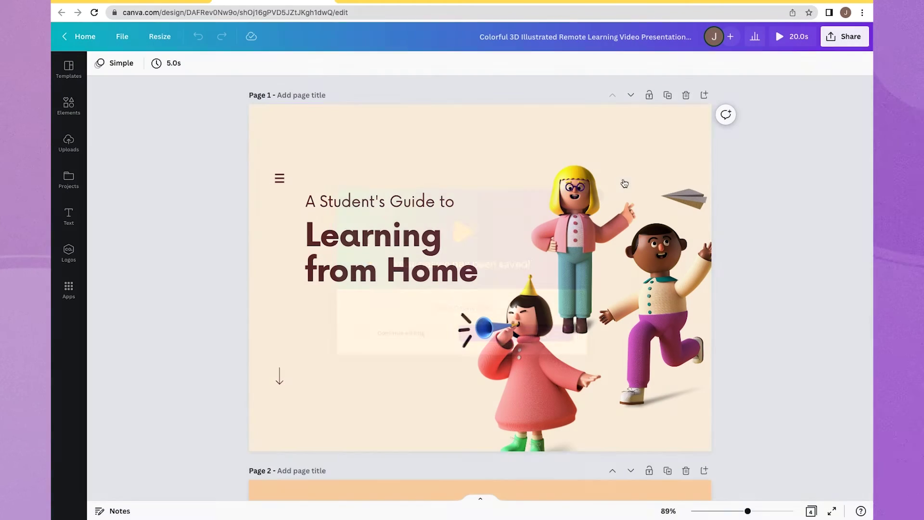
pyautogui.click(471, 0)
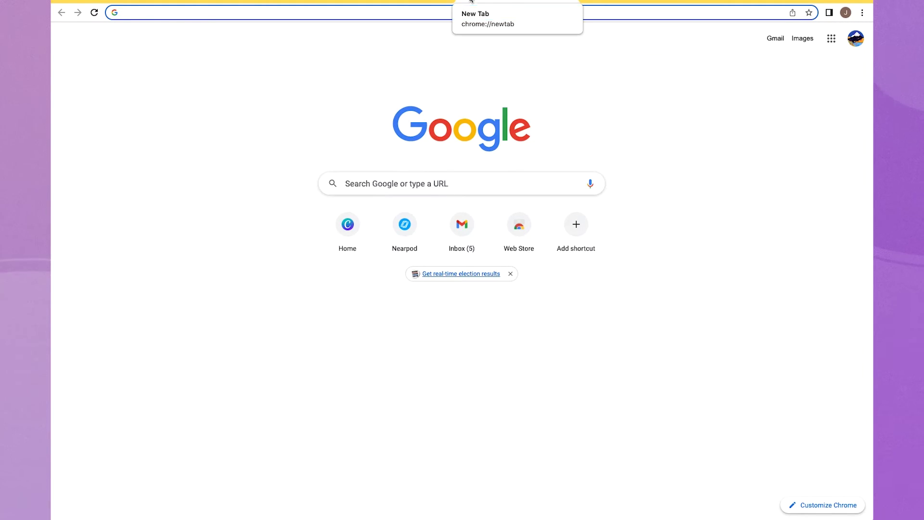
# Go to Google Drive from the Google apps grid.
pyautogui.click(832, 40)
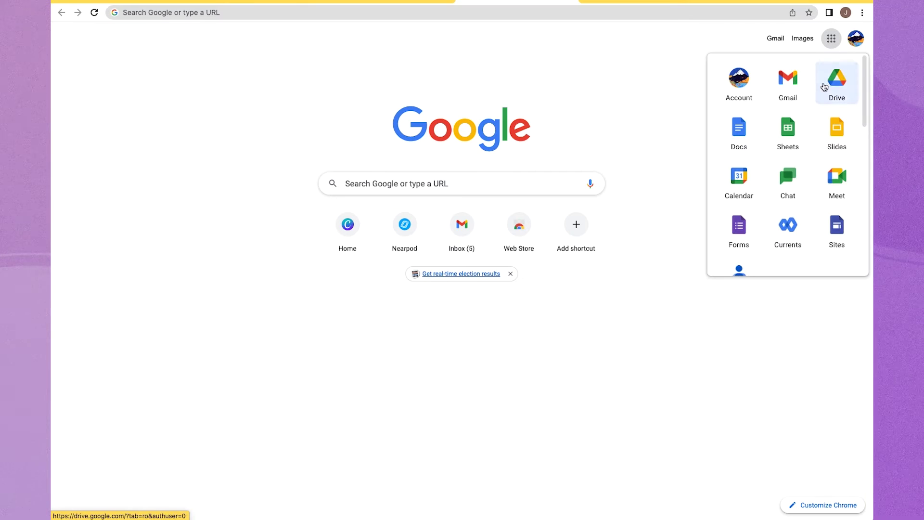
pyautogui.click(841, 90)
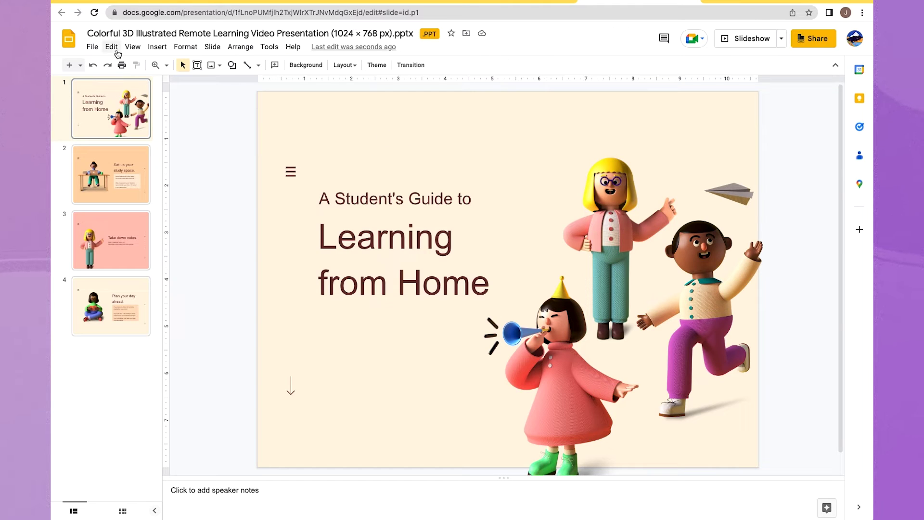
# Save the uploaded PPTX as Google Slides and confirm the 'Learning from Home' title is editable.
pyautogui.click(93, 47)
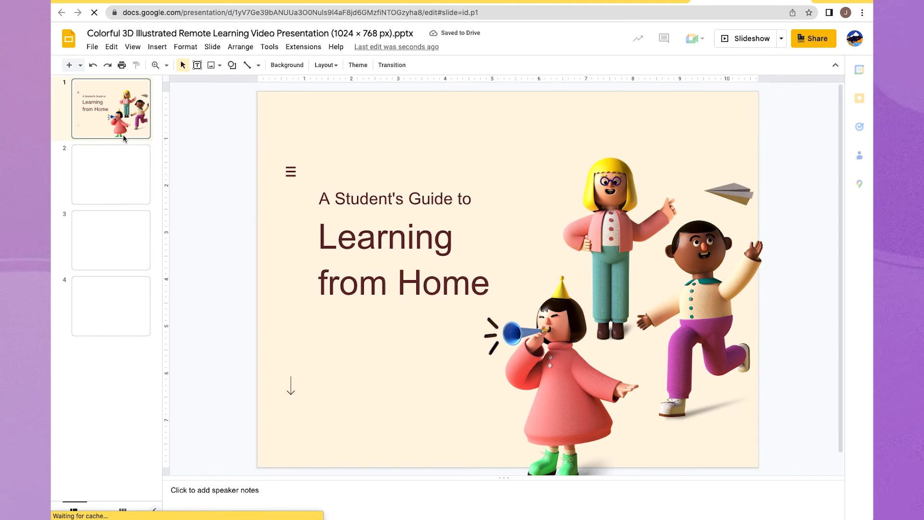
pyautogui.click(368, 192)
pyautogui.click(369, 236)
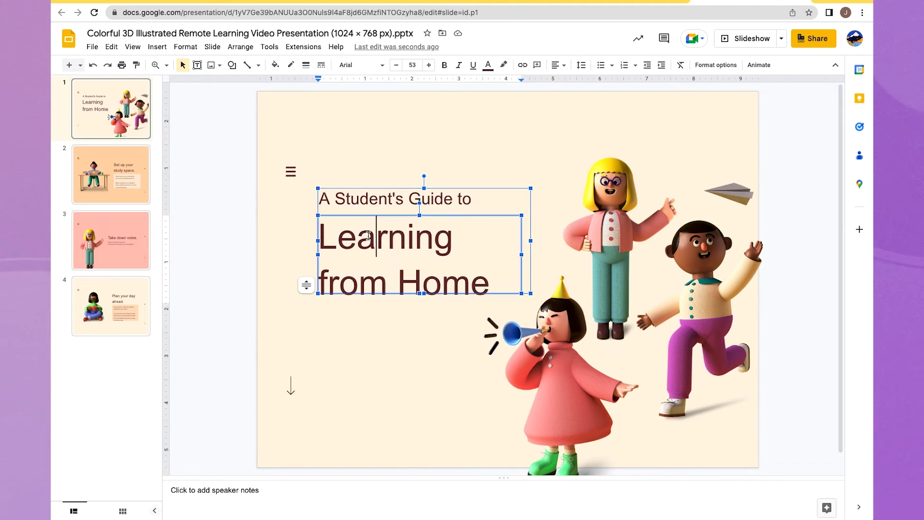
# Check slides 2 and 3, then shift the character on the 'Take down notes.' slide slightly left.
pyautogui.click(110, 174)
pyautogui.click(573, 215)
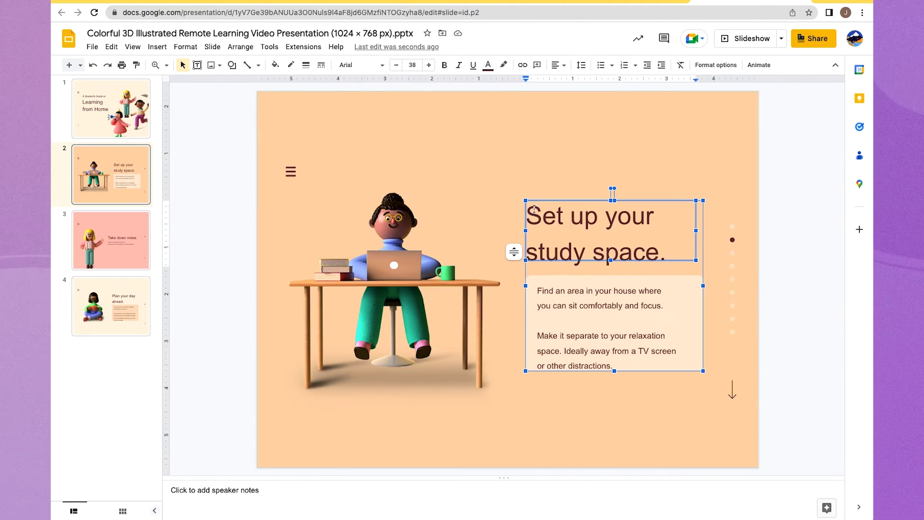
pyautogui.click(99, 251)
pyautogui.click(377, 278)
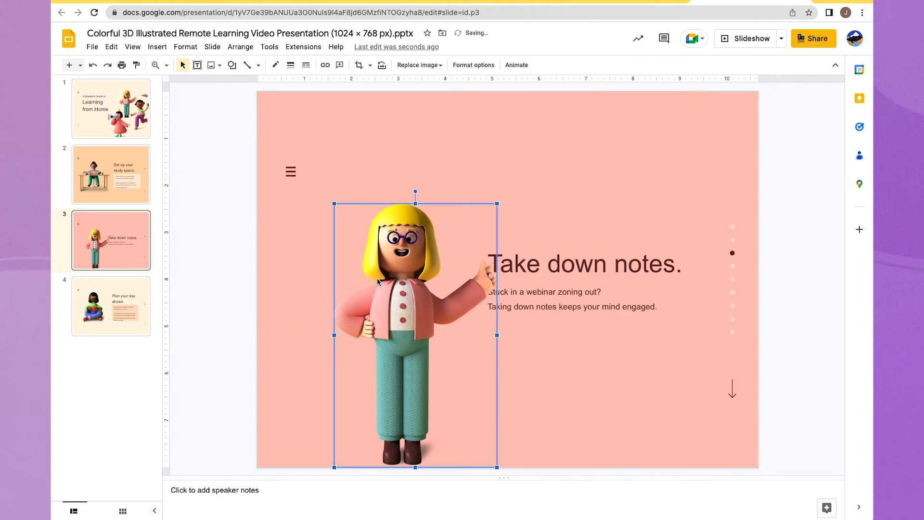
pyautogui.moveTo(377, 279); pyautogui.dragTo(352, 278)
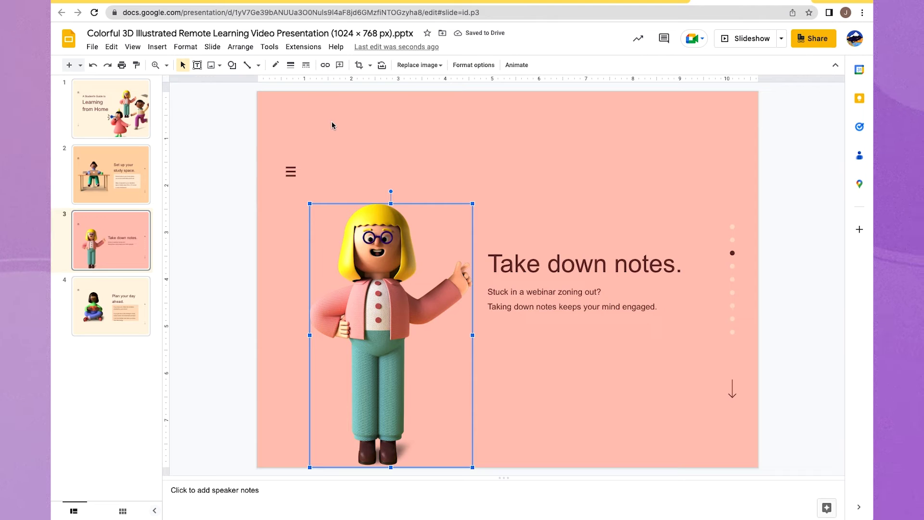
# Deselect the character and launch Extensions > Nearpod > Open Nearpod beside the slides.
pyautogui.click(319, 114)
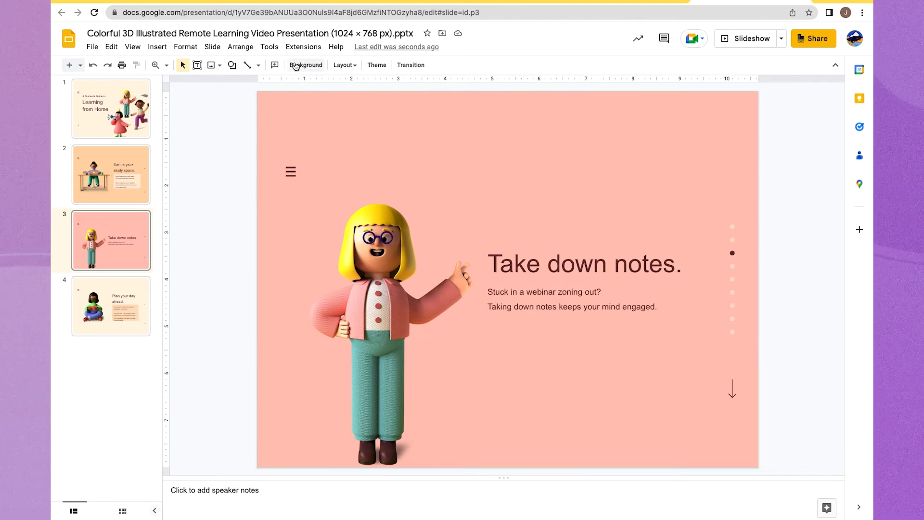
pyautogui.click(331, 91)
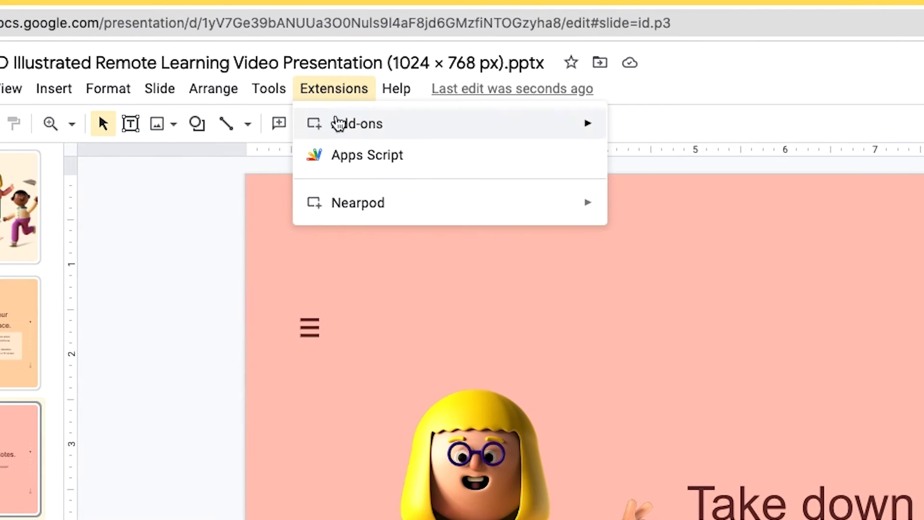
pyautogui.moveTo(370, 208)
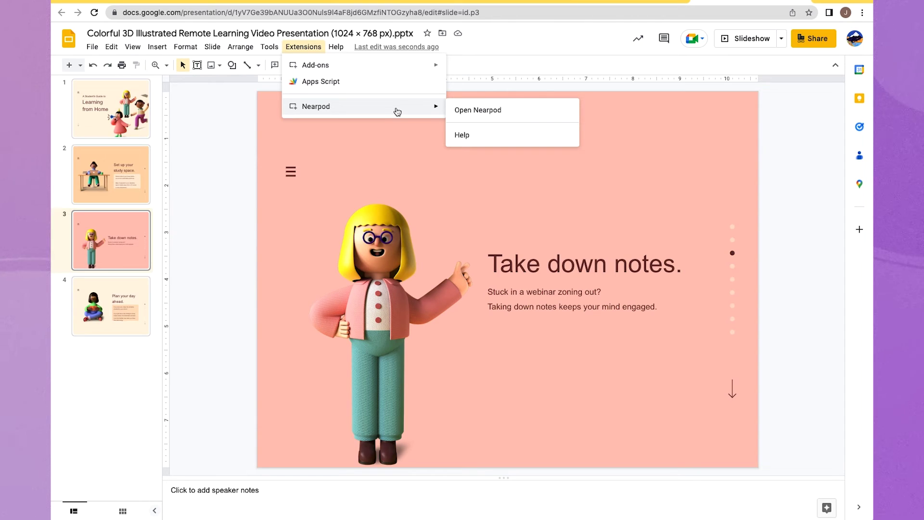
pyautogui.moveTo(351, 70)
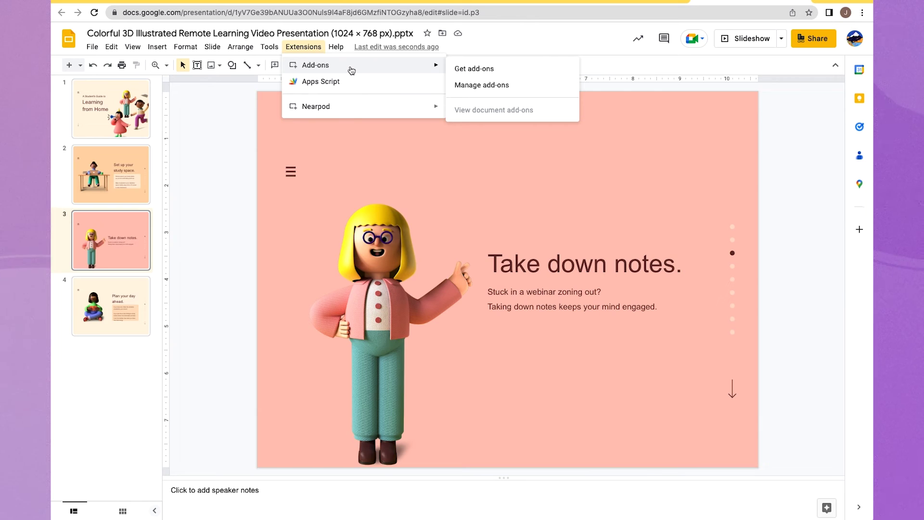
pyautogui.moveTo(355, 112)
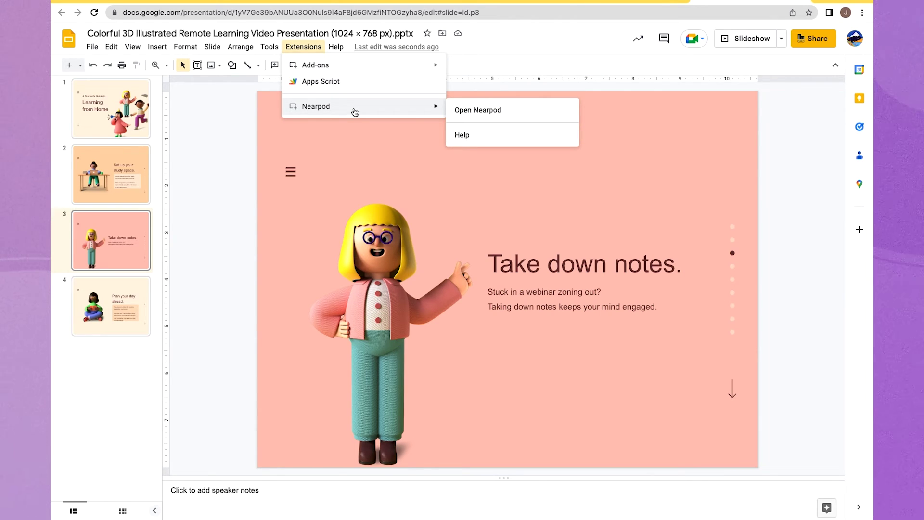
pyautogui.click(491, 111)
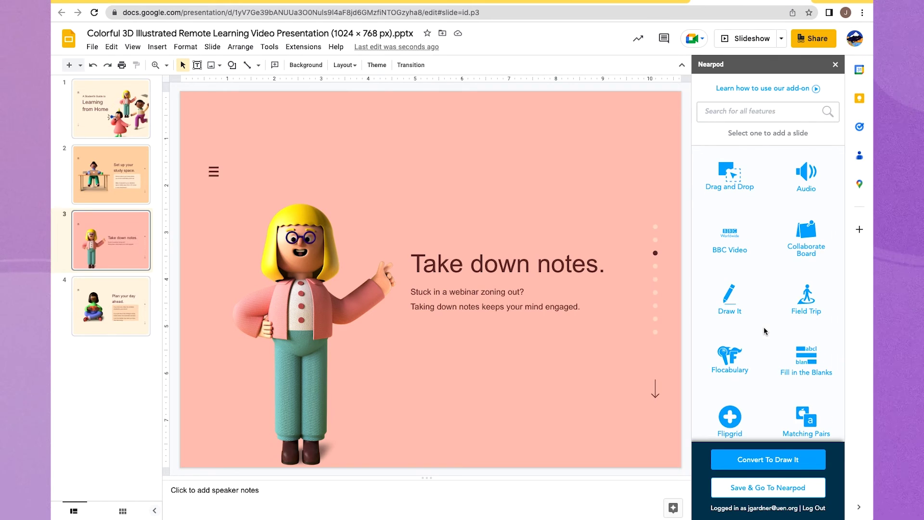
# Insert a Nearpod Collaborate Board slide after slide 1 and save it into the deck.
pyautogui.click(98, 142)
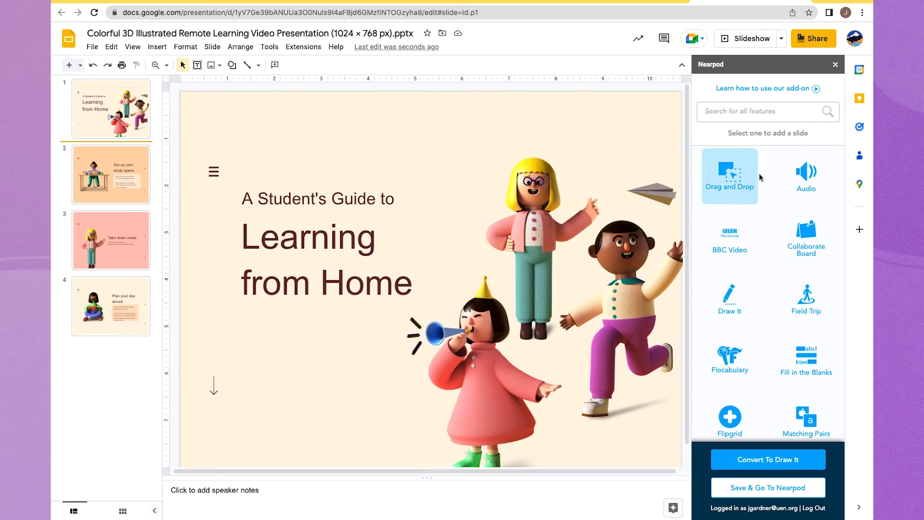
pyautogui.click(812, 241)
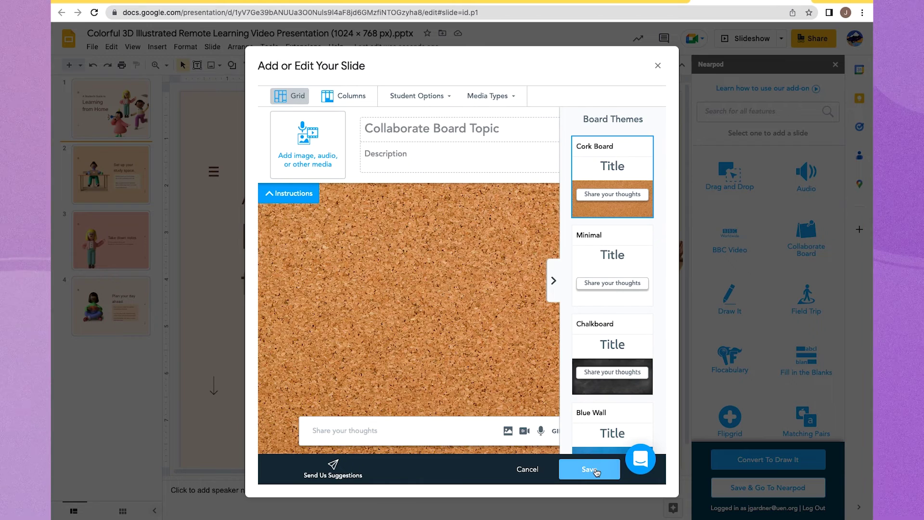
pyautogui.click(596, 472)
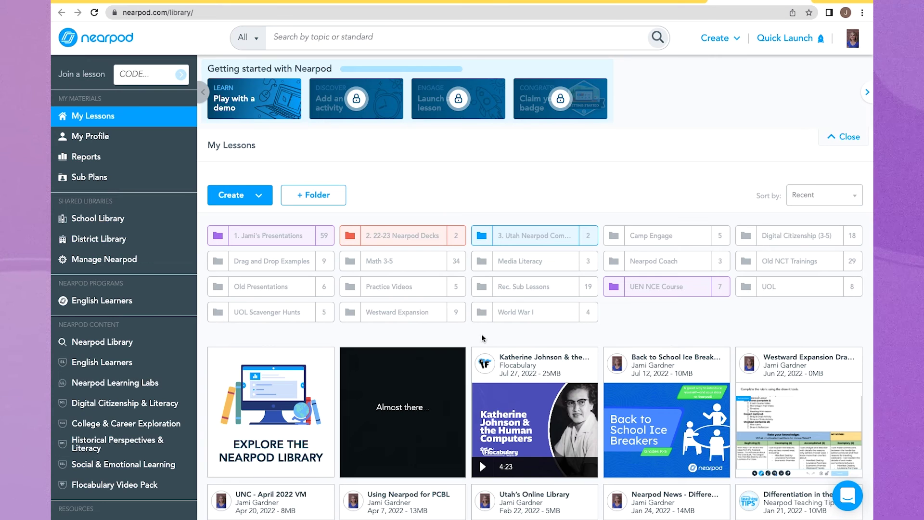
pyautogui.moveTo(437, 375)
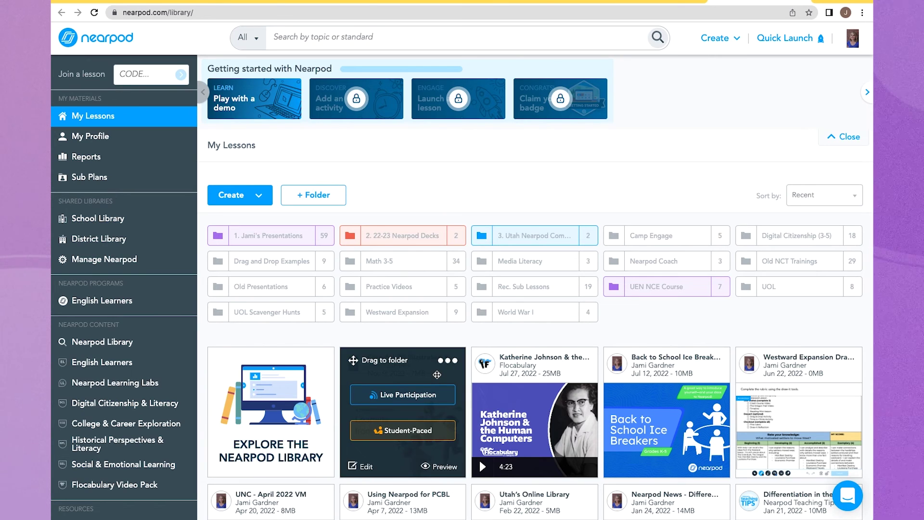